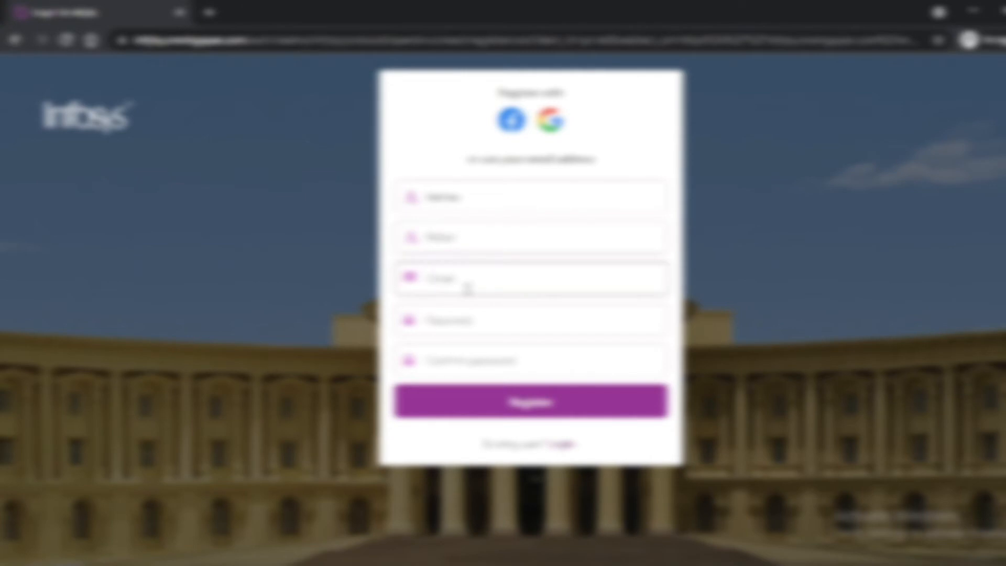
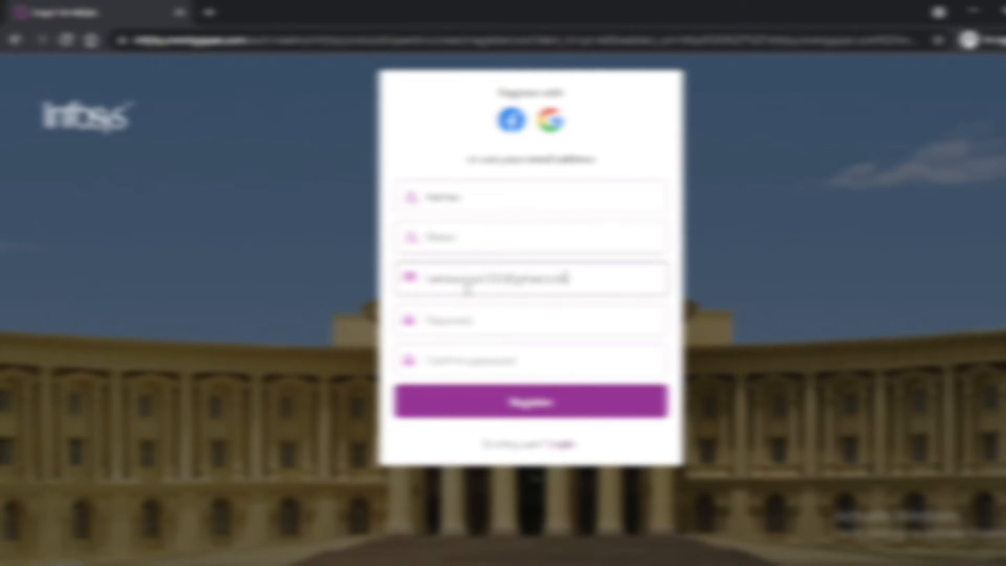
Enter the account e-mail, type and confirm the password, and submit the registration.
{"action": "left_click", "coordinate": [466, 310]}
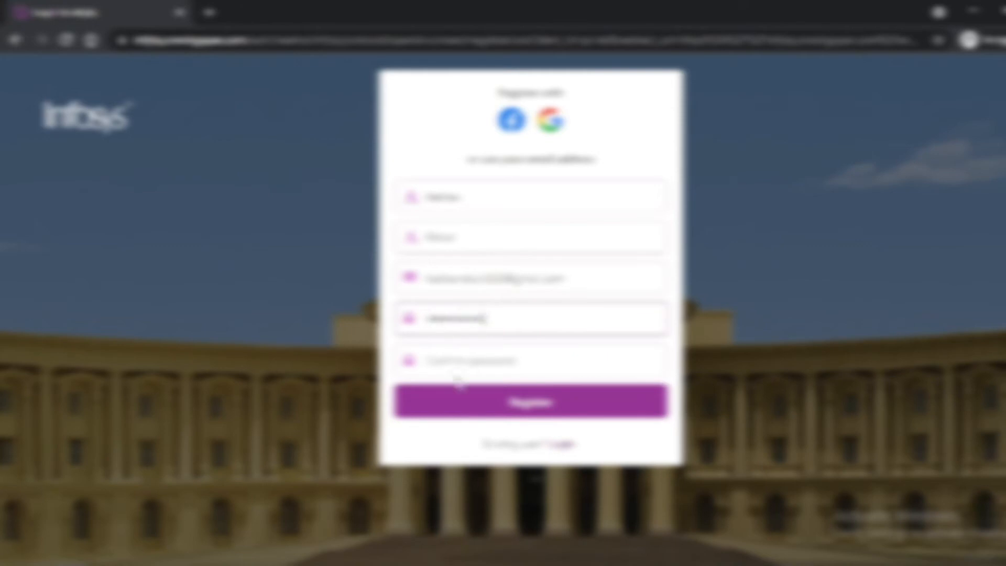
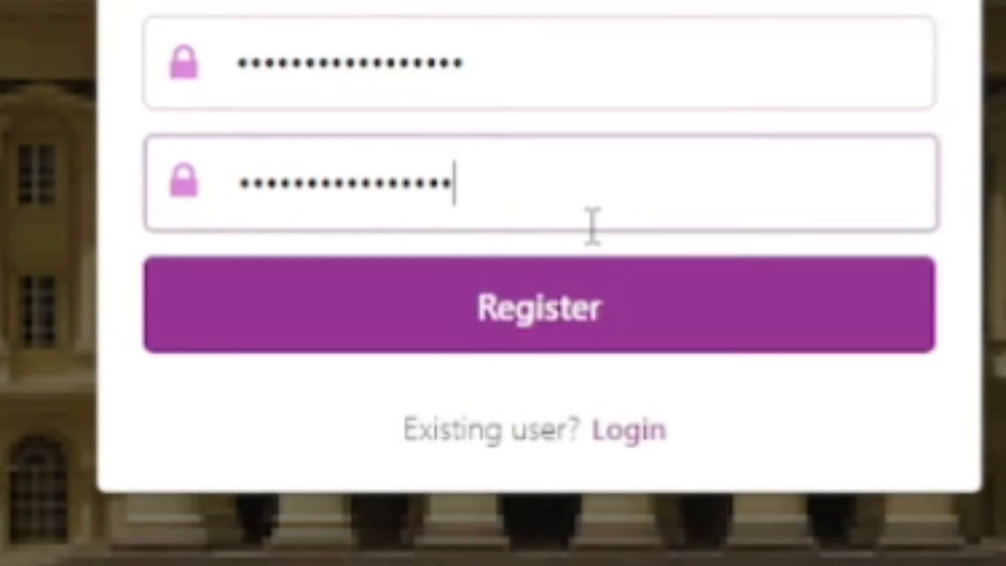
{"action": "left_click", "coordinate": [586, 308]}
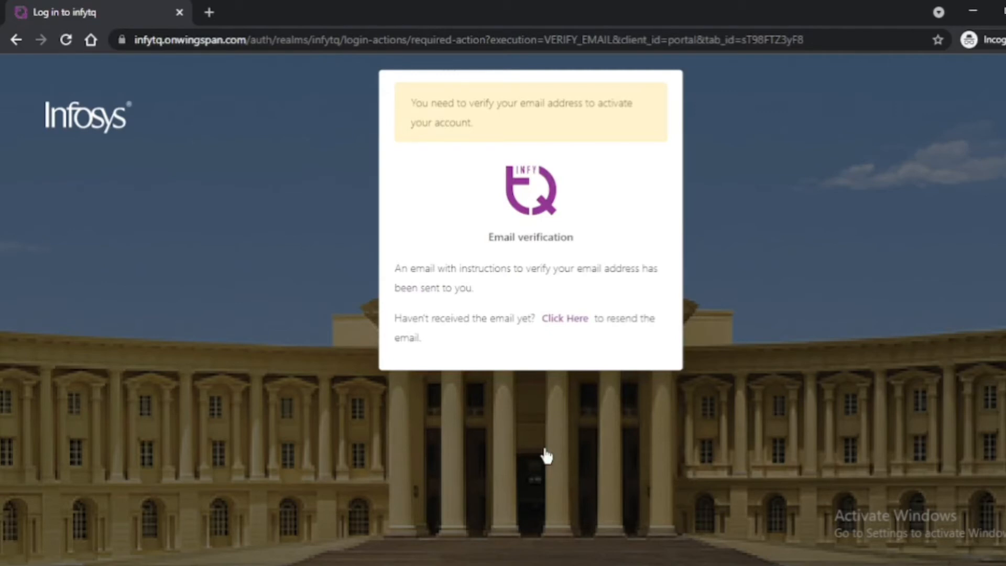
Reload past e-mail verification, then agree to and accept the Terms & Conditions.
{"action": "left_click", "coordinate": [66, 40]}
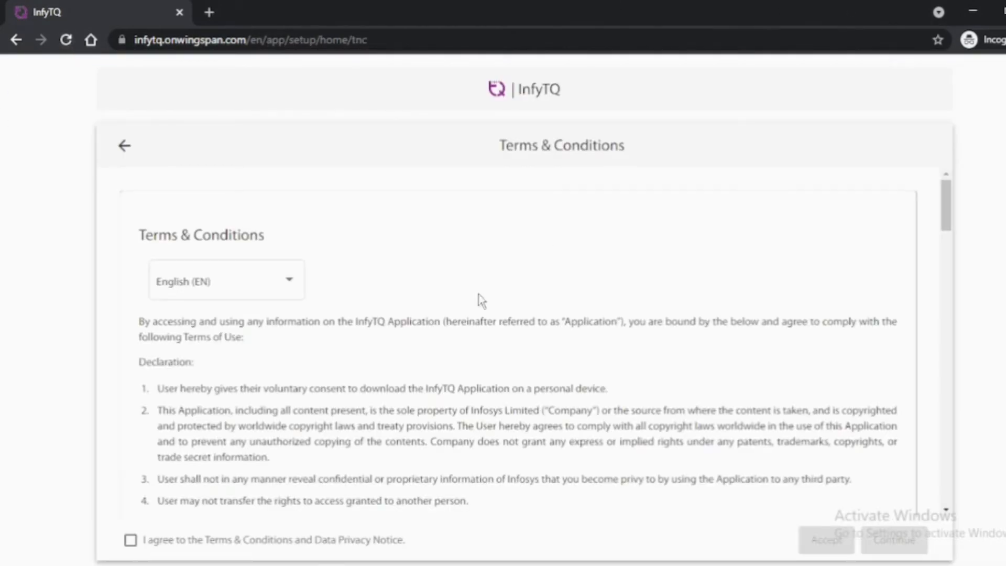
{"action": "scroll", "coordinate": [290, 359], "scroll_direction": "down", "scroll_amount": 4}
{"action": "scroll", "coordinate": [290, 358], "scroll_direction": "down", "scroll_amount": 10}
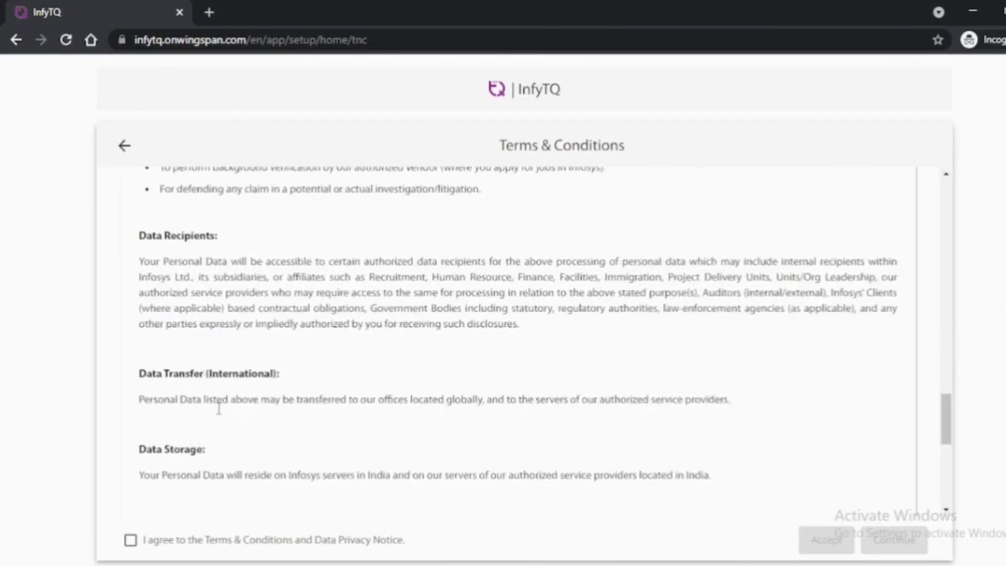
{"action": "scroll", "coordinate": [133, 537], "scroll_direction": "down", "scroll_amount": 2}
{"action": "left_click", "coordinate": [130, 454]}
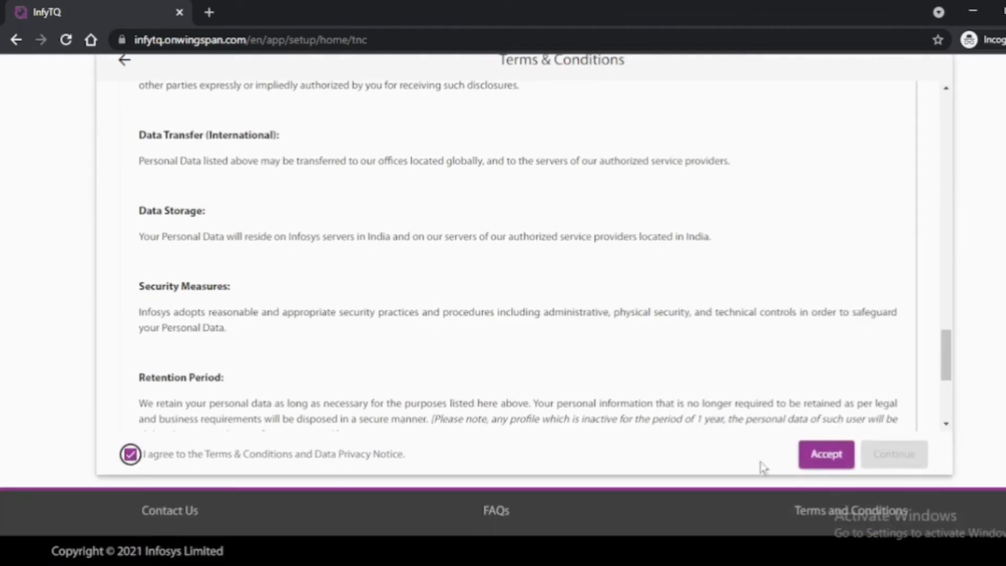
{"action": "left_click", "coordinate": [826, 454]}
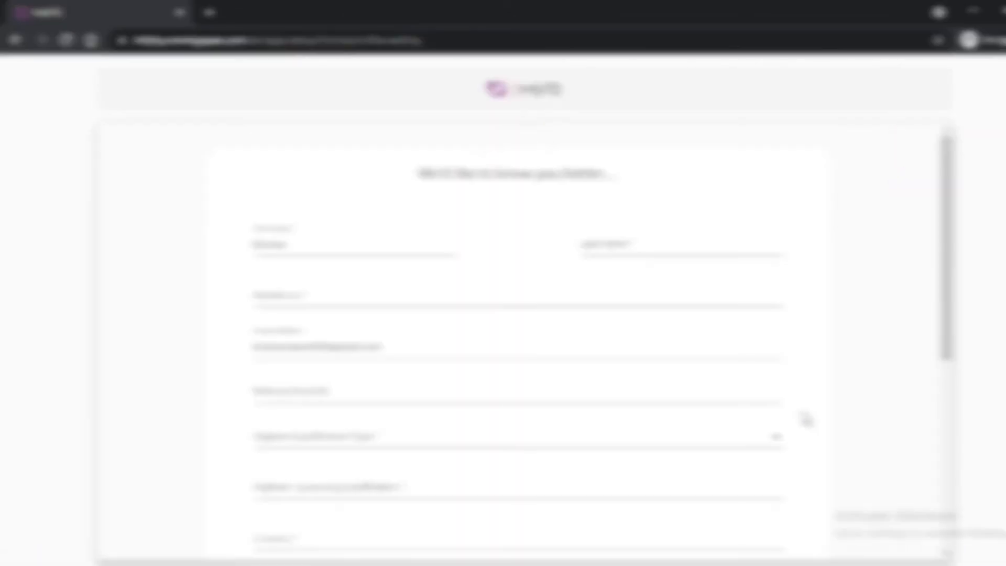
Submit the profile details (Computer Science, 2023) and continue to the welcome home page.
{"action": "scroll", "coordinate": [630, 348], "scroll_direction": "down", "scroll_amount": 7}
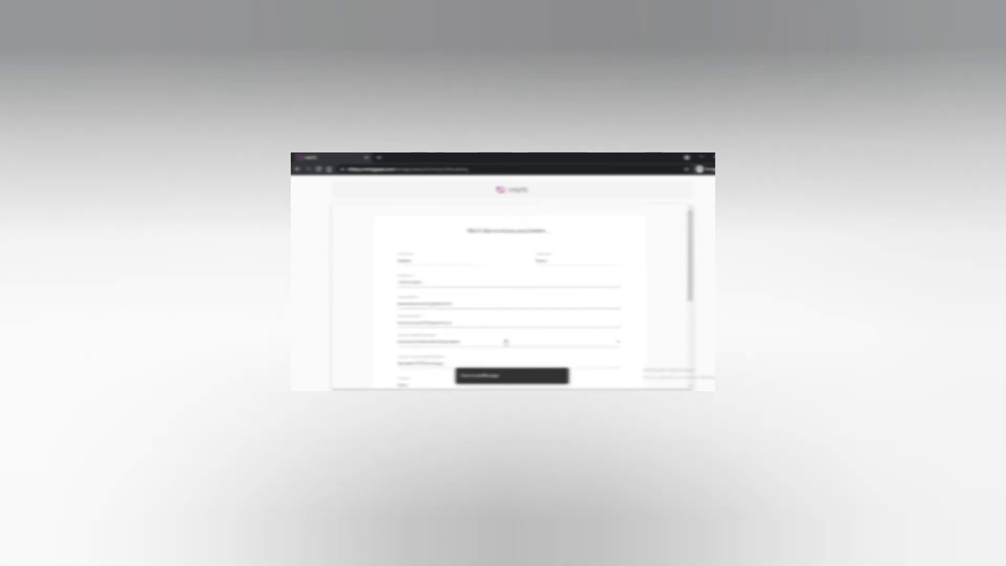
{"action": "scroll", "coordinate": [506, 341], "scroll_direction": "down", "scroll_amount": 8}
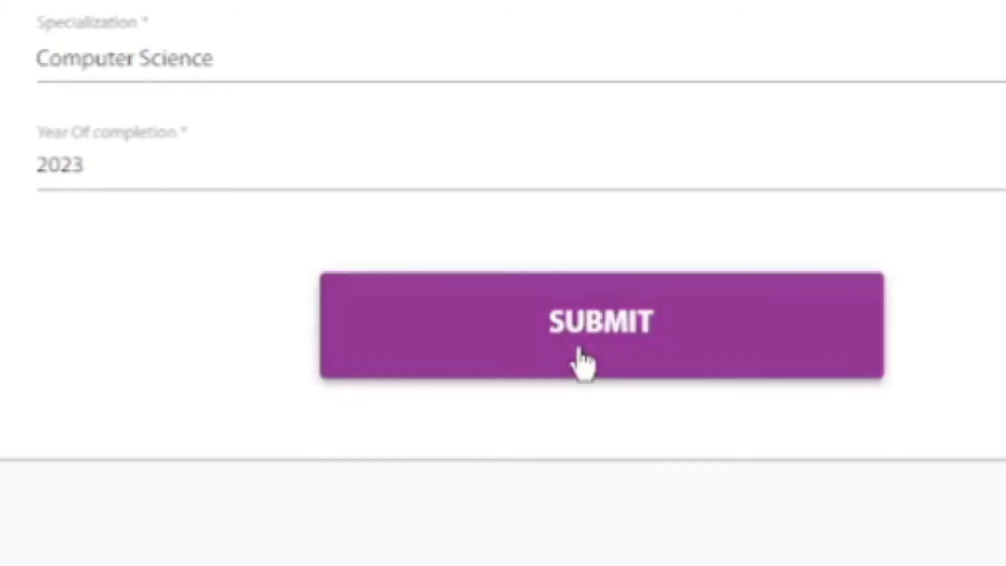
{"action": "left_click", "coordinate": [506, 340]}
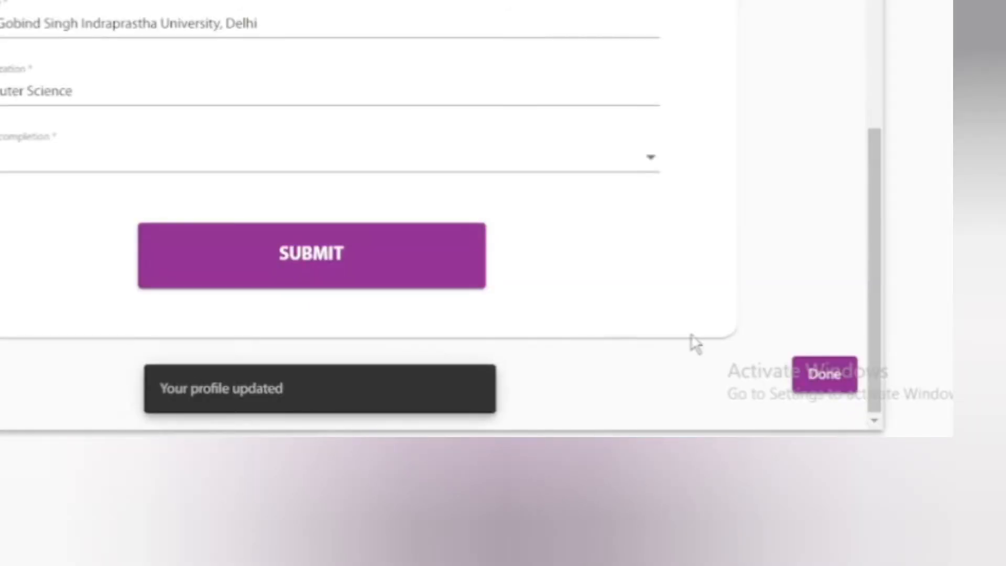
{"action": "left_click", "coordinate": [819, 382]}
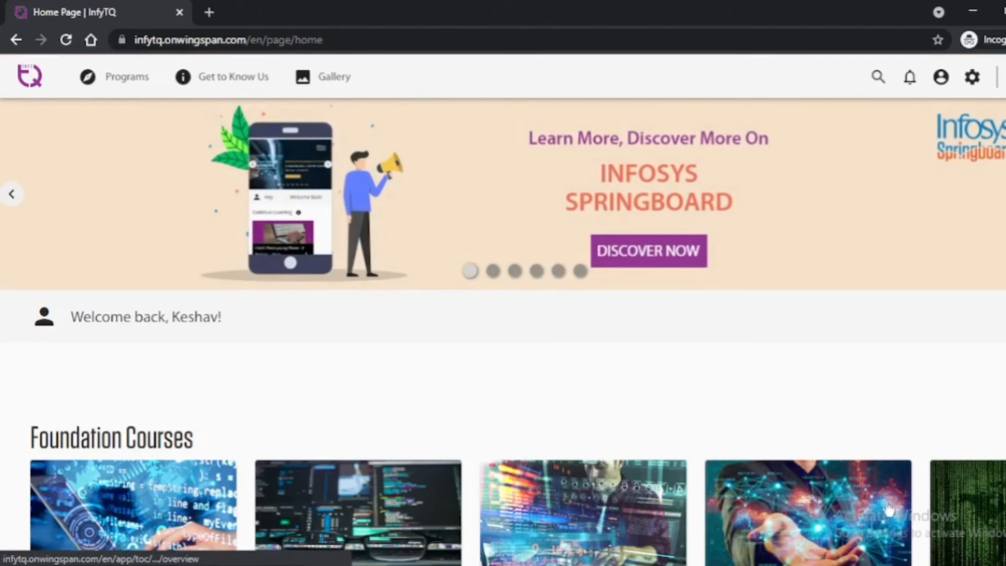
Go to Programs > Infosys Certification and read through its exam details and examination steps.
{"action": "scroll", "coordinate": [781, 407], "scroll_direction": "down", "scroll_amount": 3}
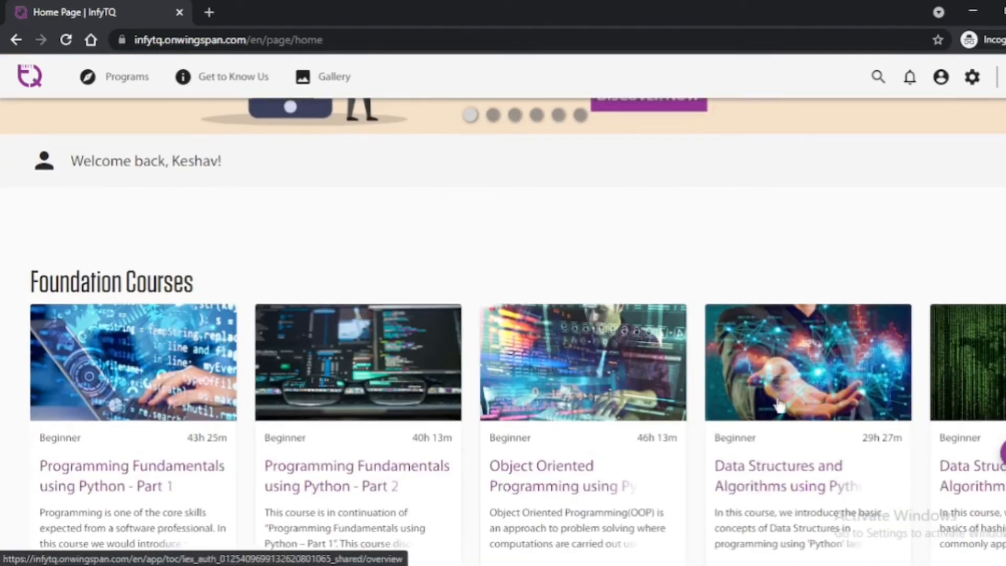
{"action": "scroll", "coordinate": [779, 406], "scroll_direction": "up", "scroll_amount": 3}
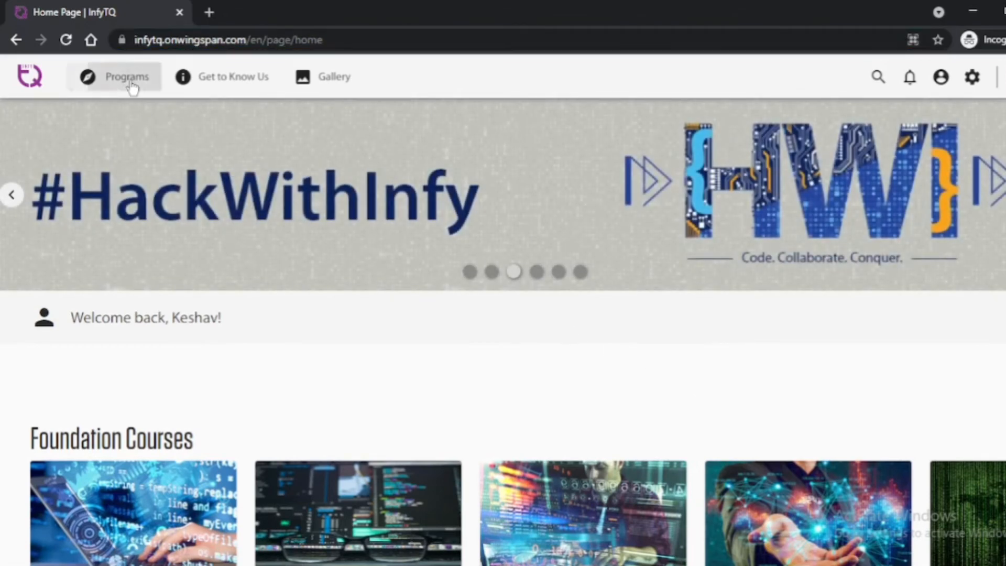
{"action": "left_click", "coordinate": [138, 77]}
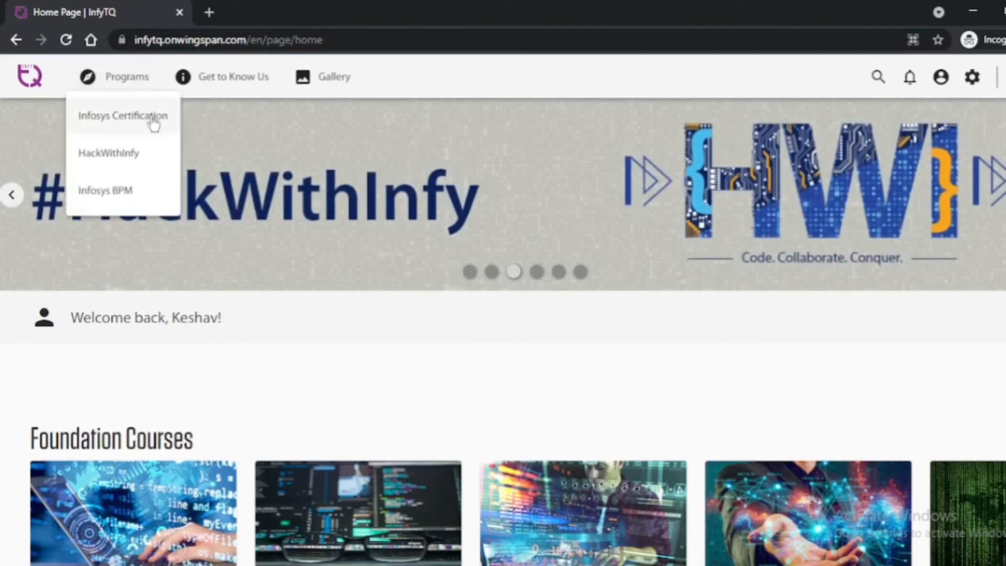
{"action": "left_click", "coordinate": [154, 121]}
{"action": "scroll", "coordinate": [233, 236], "scroll_direction": "down", "scroll_amount": 5}
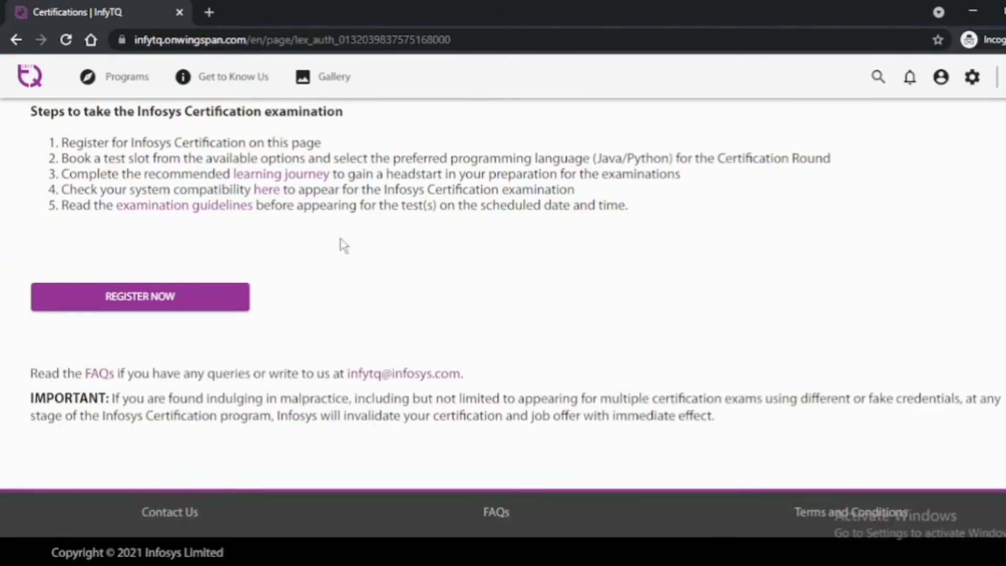
{"action": "scroll", "coordinate": [343, 245], "scroll_direction": "up", "scroll_amount": 10}
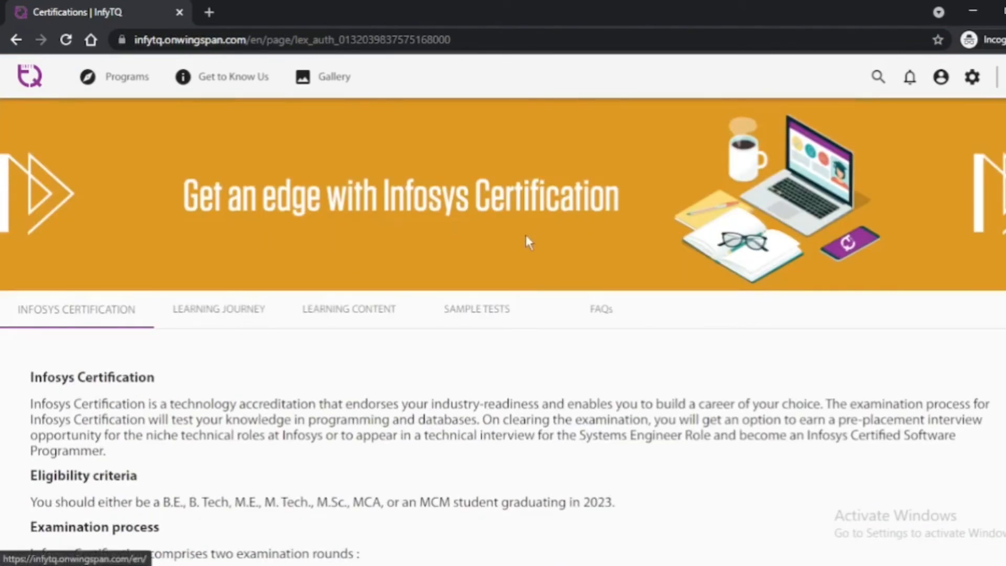
{"action": "scroll", "coordinate": [337, 254], "scroll_direction": "down", "scroll_amount": 2}
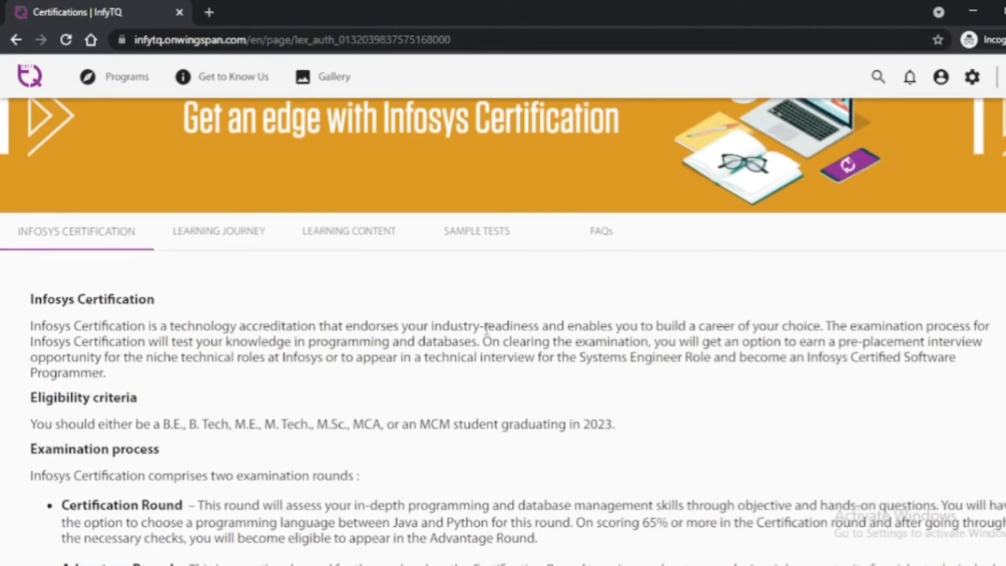
{"action": "scroll", "coordinate": [486, 328], "scroll_direction": "down", "scroll_amount": 2}
{"action": "scroll", "coordinate": [487, 329], "scroll_direction": "up", "scroll_amount": 3}
{"action": "scroll", "coordinate": [487, 328], "scroll_direction": "down", "scroll_amount": 6}
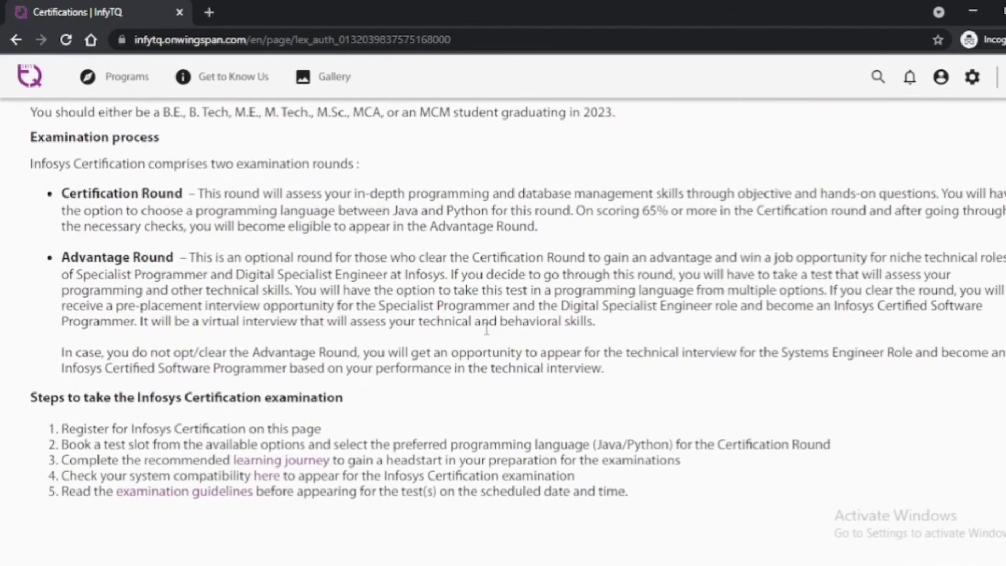
{"action": "scroll", "coordinate": [486, 329], "scroll_direction": "down", "scroll_amount": 3}
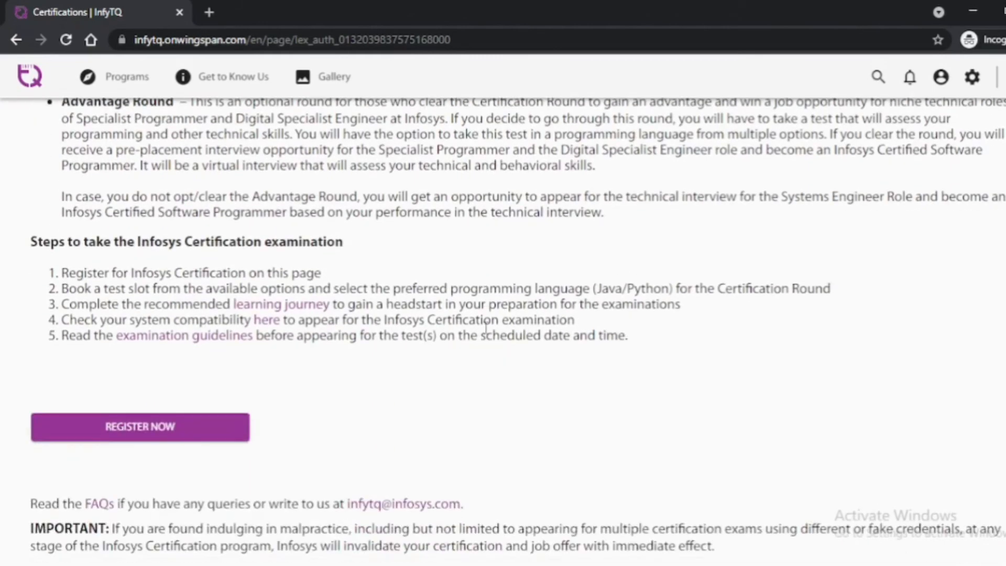
{"action": "scroll", "coordinate": [481, 327], "scroll_direction": "down", "scroll_amount": 3}
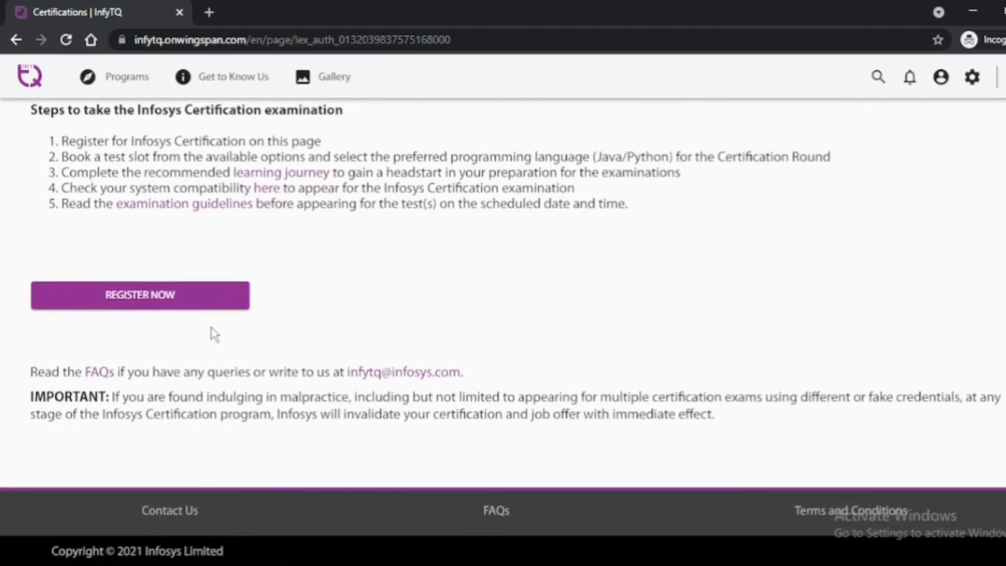
Start the certification registration and upload Screenshot (29).png as the profile photo.
{"action": "left_click", "coordinate": [190, 297]}
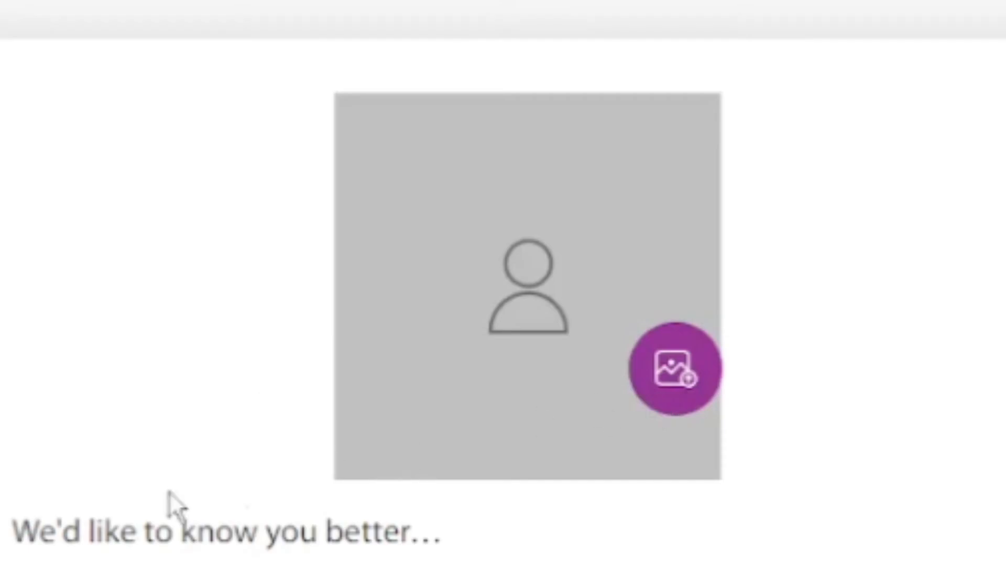
{"action": "left_click", "coordinate": [692, 380]}
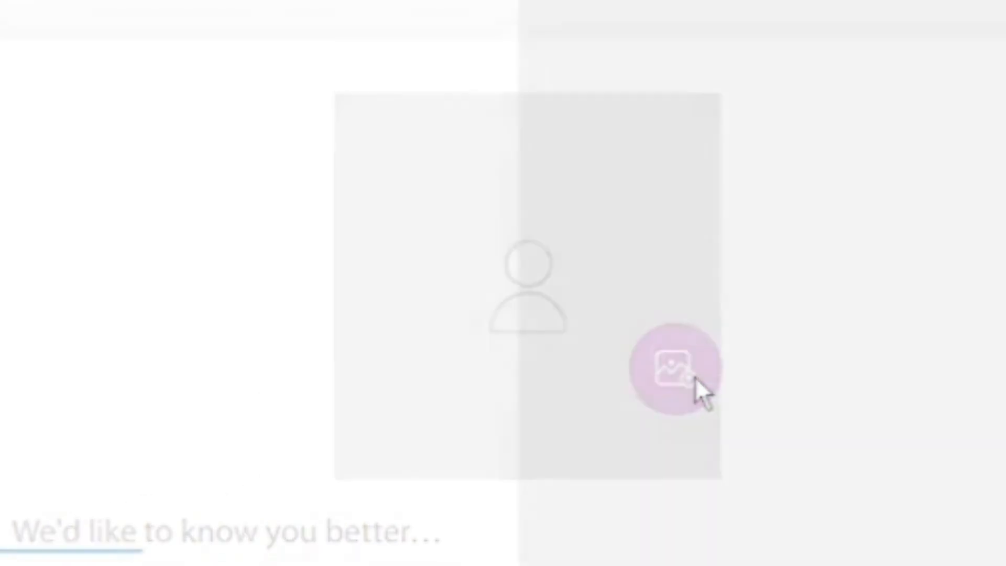
{"action": "left_click", "coordinate": [765, 180]}
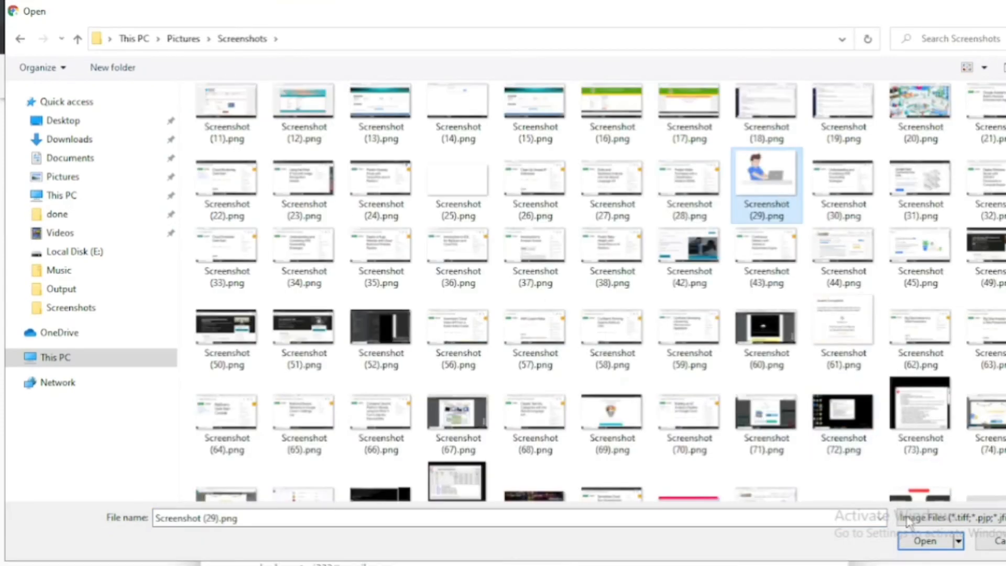
{"action": "left_click", "coordinate": [925, 540]}
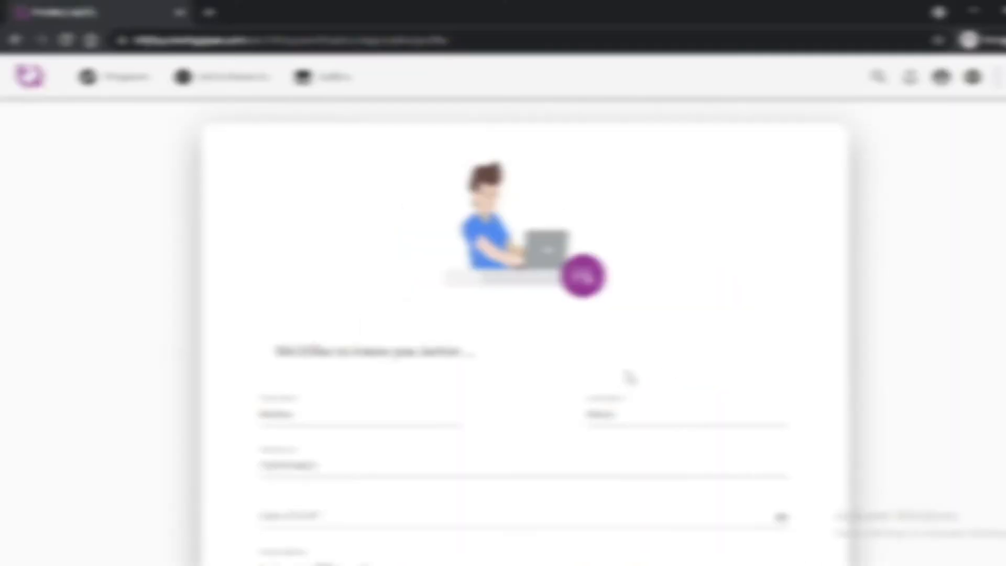
{"action": "scroll", "coordinate": [629, 366], "scroll_direction": "down", "scroll_amount": 6}
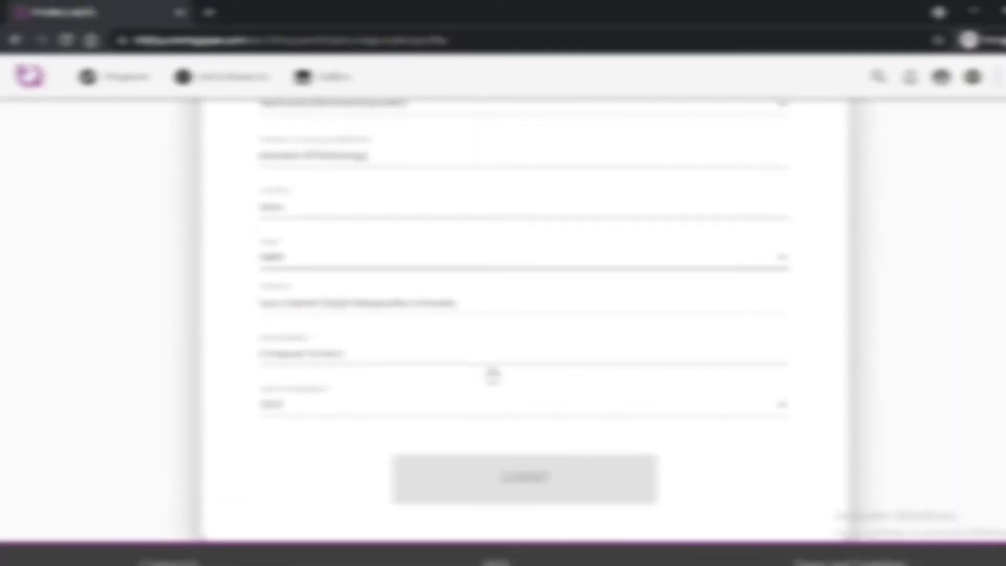
{"action": "scroll", "coordinate": [492, 374], "scroll_direction": "up", "scroll_amount": 6}
Fill the date field by choosing year, month and day, then submit and confirm the form.
{"action": "left_click", "coordinate": [782, 299]}
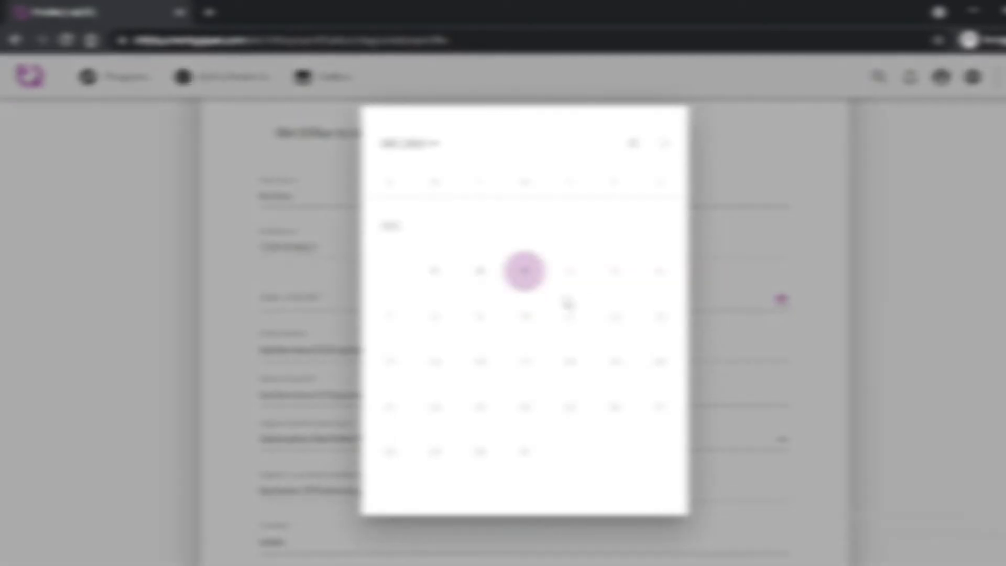
{"action": "left_click", "coordinate": [414, 143]}
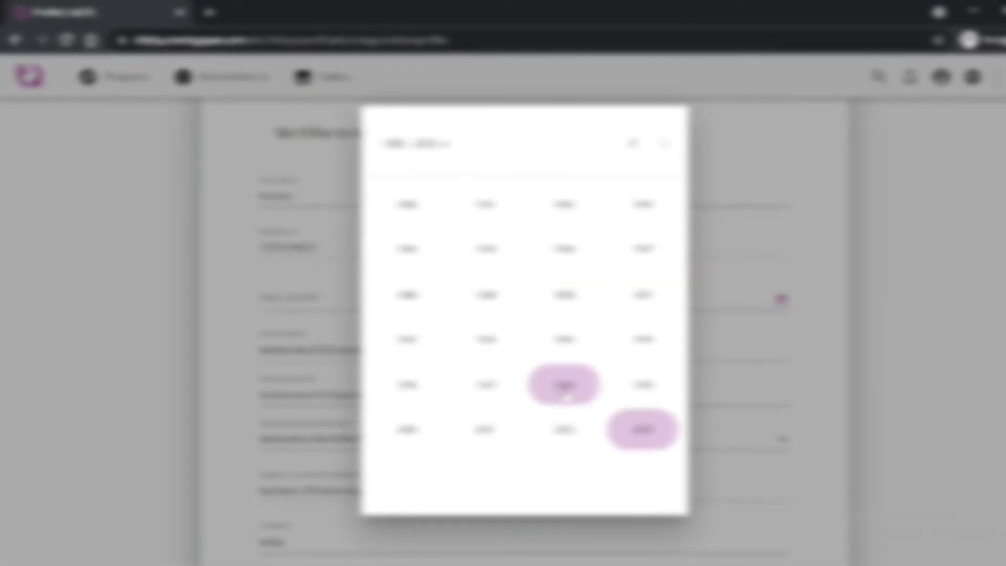
{"action": "left_click", "coordinate": [486, 431]}
{"action": "left_click", "coordinate": [393, 341]}
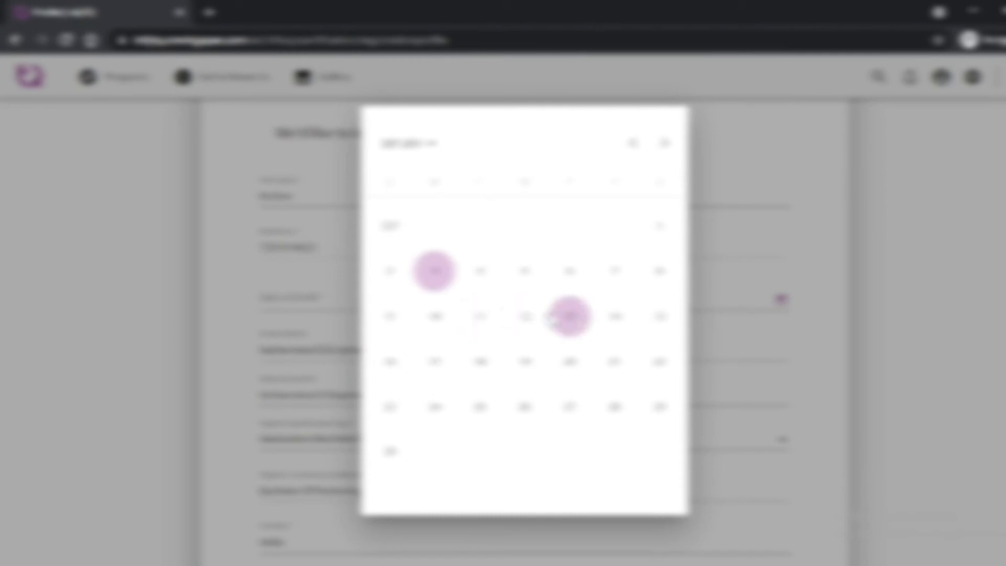
{"action": "left_click", "coordinate": [563, 317]}
{"action": "scroll", "coordinate": [574, 321], "scroll_direction": "down", "scroll_amount": 10}
{"action": "left_click", "coordinate": [524, 425]}
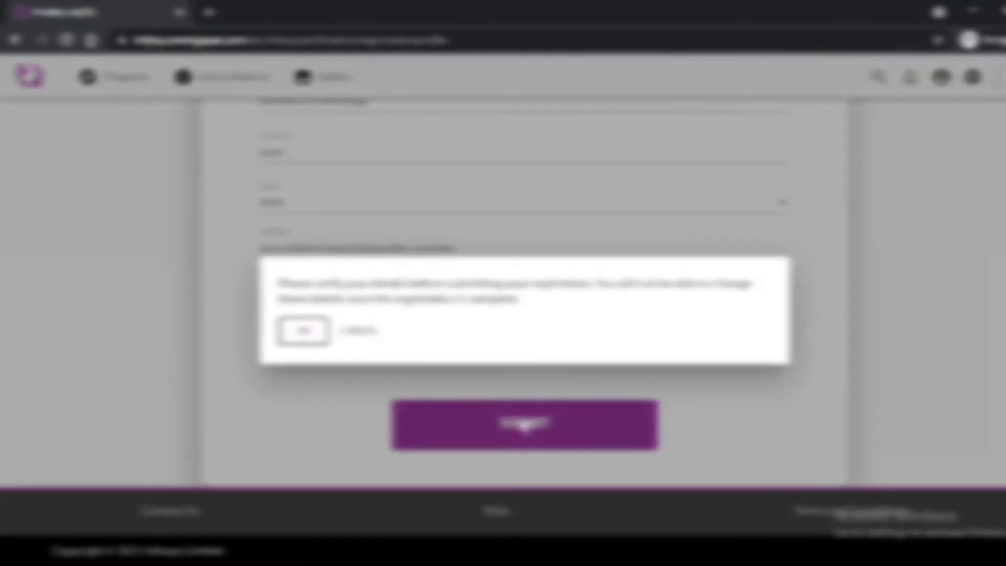
{"action": "left_click", "coordinate": [302, 331]}
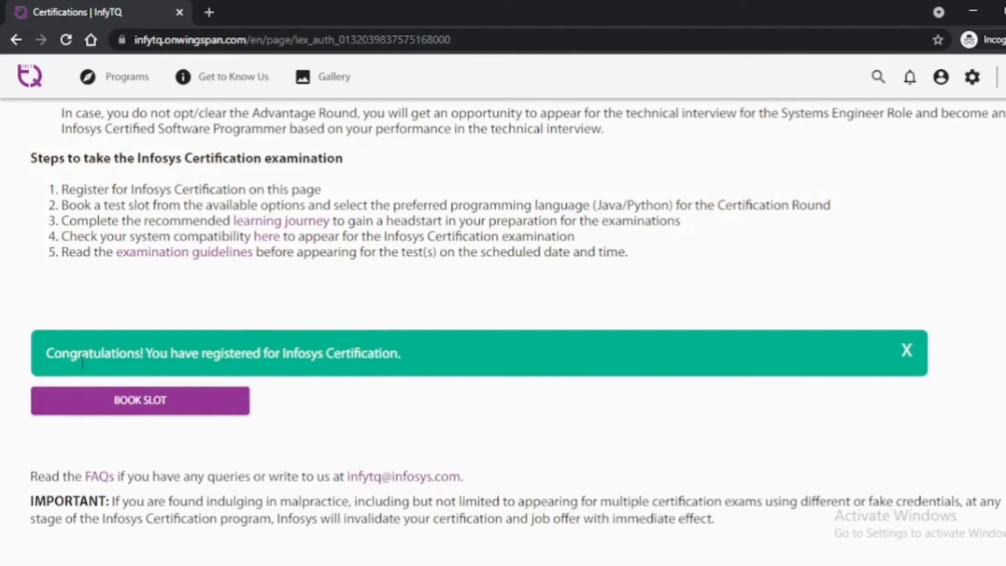
Open the exam Slot Booking page from the congratulations banner.
{"action": "left_click", "coordinate": [182, 411]}
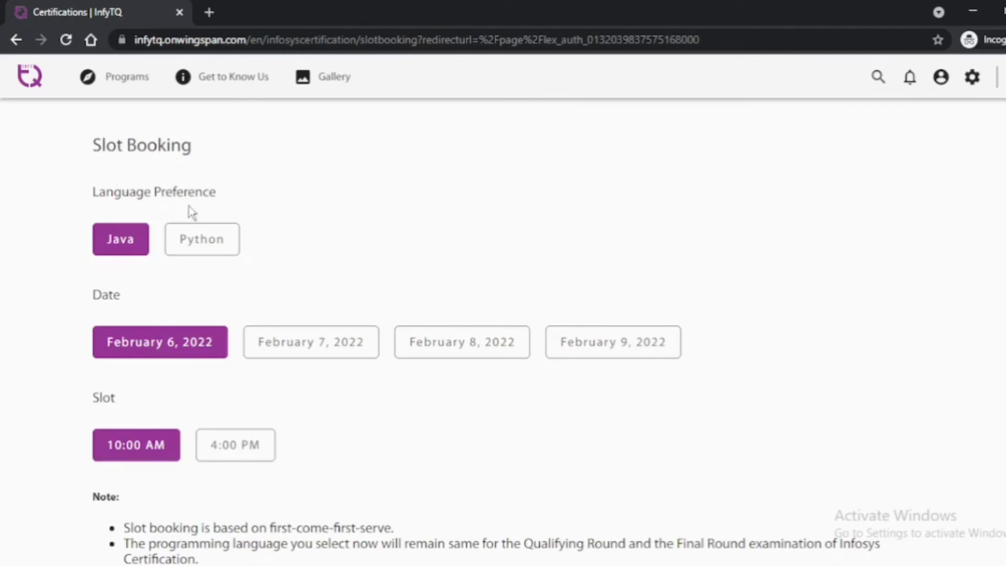
Choose Python as the exam language and settle on February 8, 2022 after comparing dates.
{"action": "left_click", "coordinate": [183, 241]}
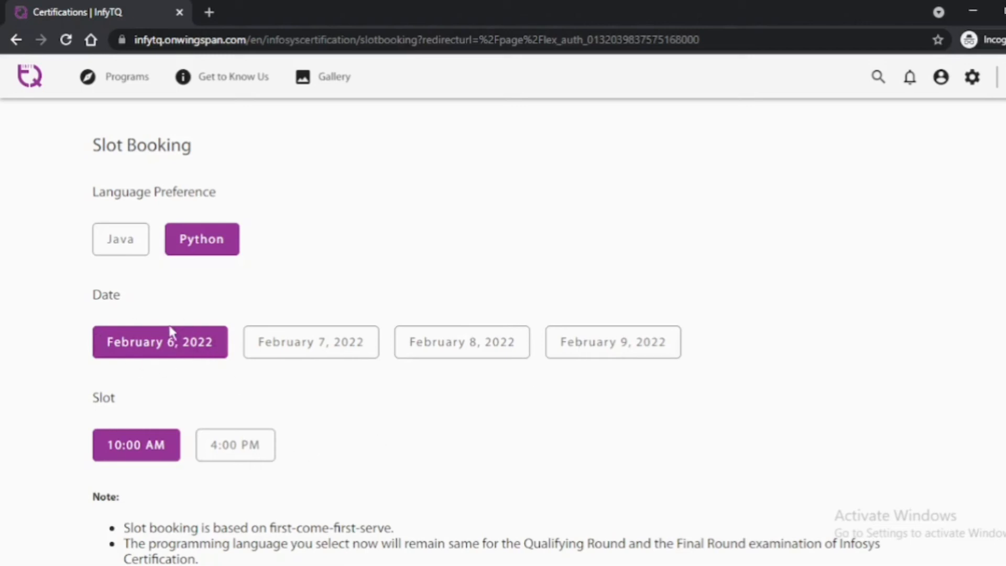
{"action": "left_click", "coordinate": [605, 344]}
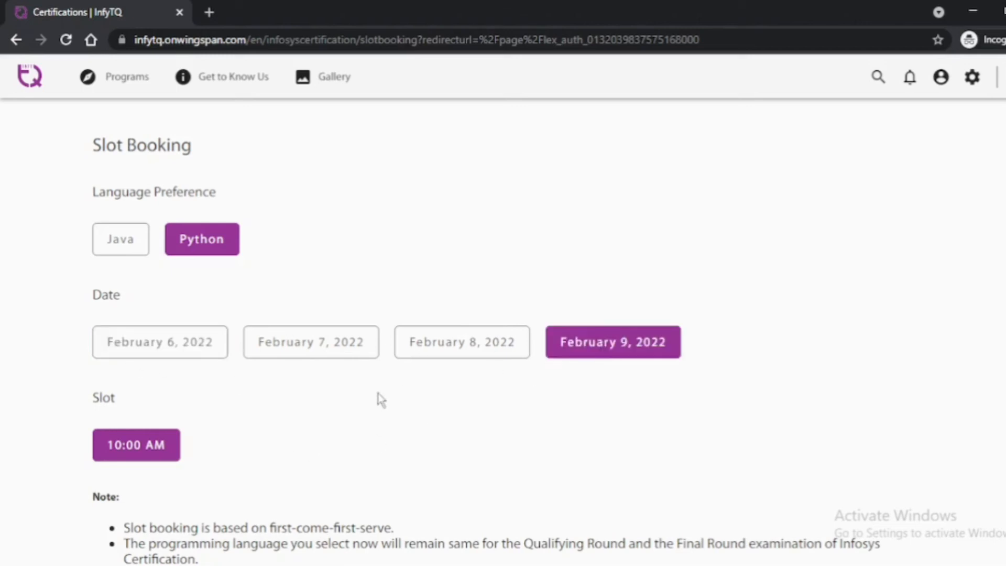
{"action": "left_click", "coordinate": [477, 341]}
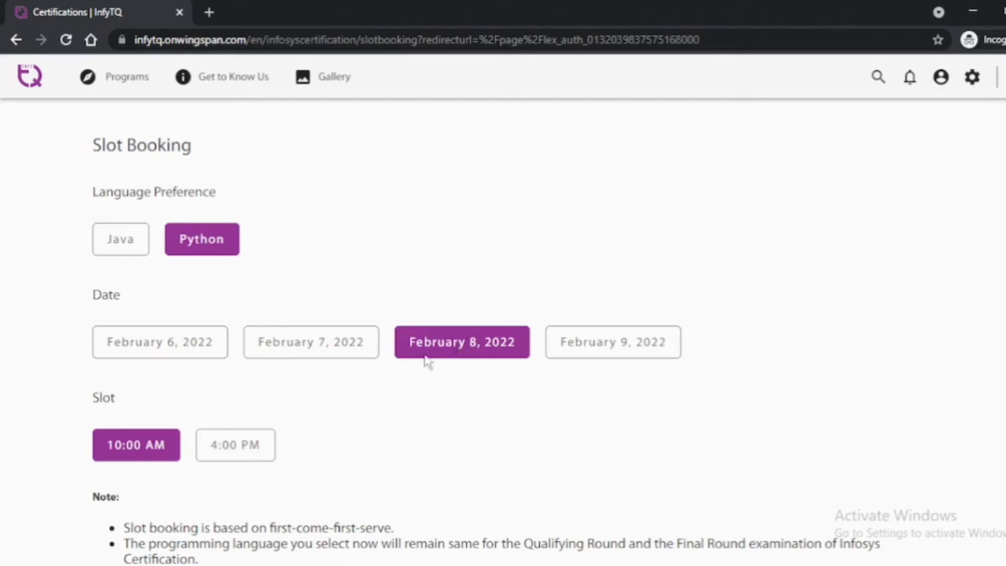
{"action": "left_click", "coordinate": [321, 346]}
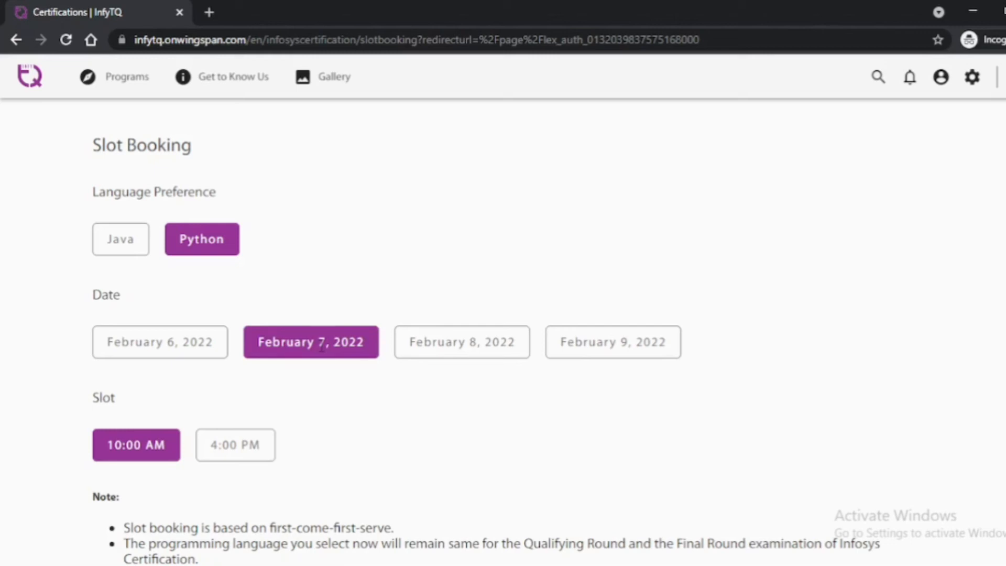
{"action": "left_click", "coordinate": [459, 346]}
{"action": "left_click", "coordinate": [166, 347]}
{"action": "left_click", "coordinate": [282, 351]}
{"action": "left_click", "coordinate": [428, 348]}
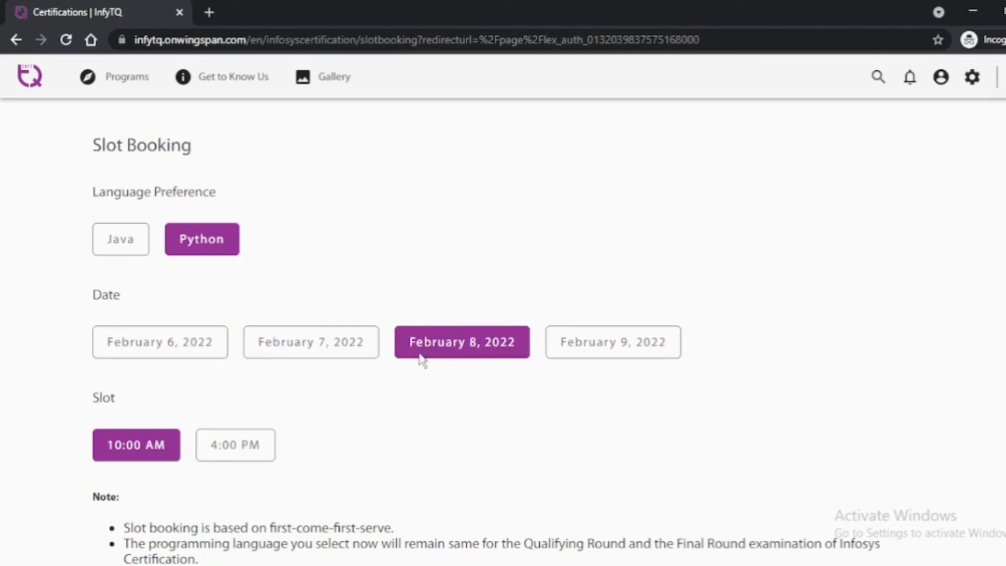
Pick the 4:00 PM time slot, then book and confirm the exam slot.
{"action": "left_click", "coordinate": [249, 448]}
{"action": "scroll", "coordinate": [393, 444], "scroll_direction": "down", "scroll_amount": 3}
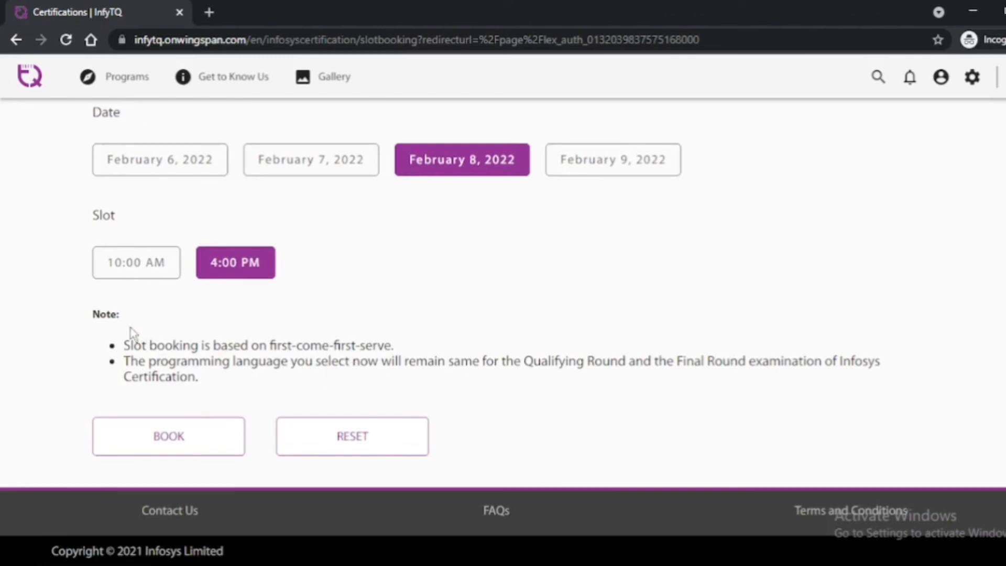
{"action": "scroll", "coordinate": [228, 394], "scroll_direction": "up", "scroll_amount": 1}
{"action": "scroll", "coordinate": [228, 395], "scroll_direction": "down", "scroll_amount": 1}
{"action": "left_click", "coordinate": [187, 443]}
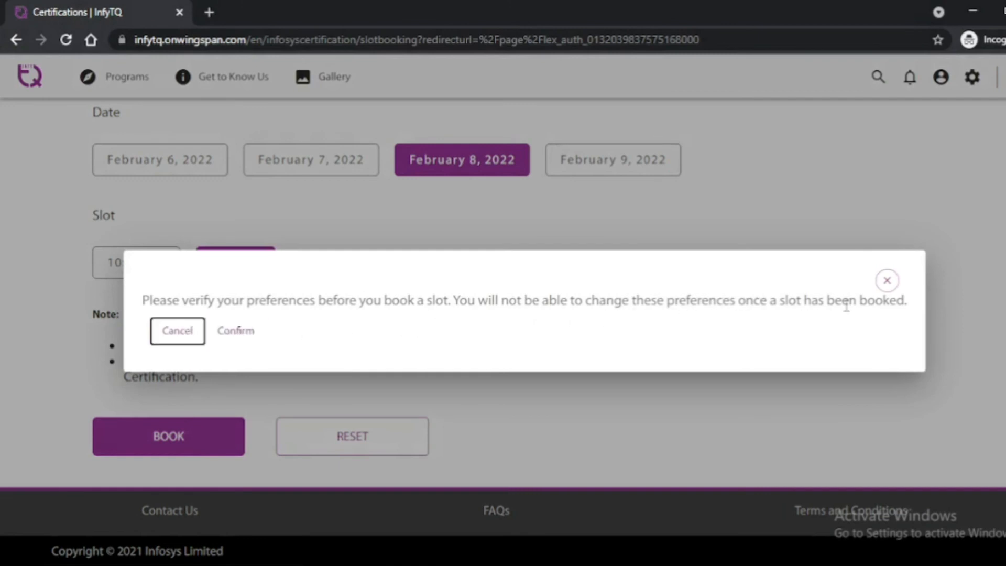
{"action": "left_click", "coordinate": [254, 337]}
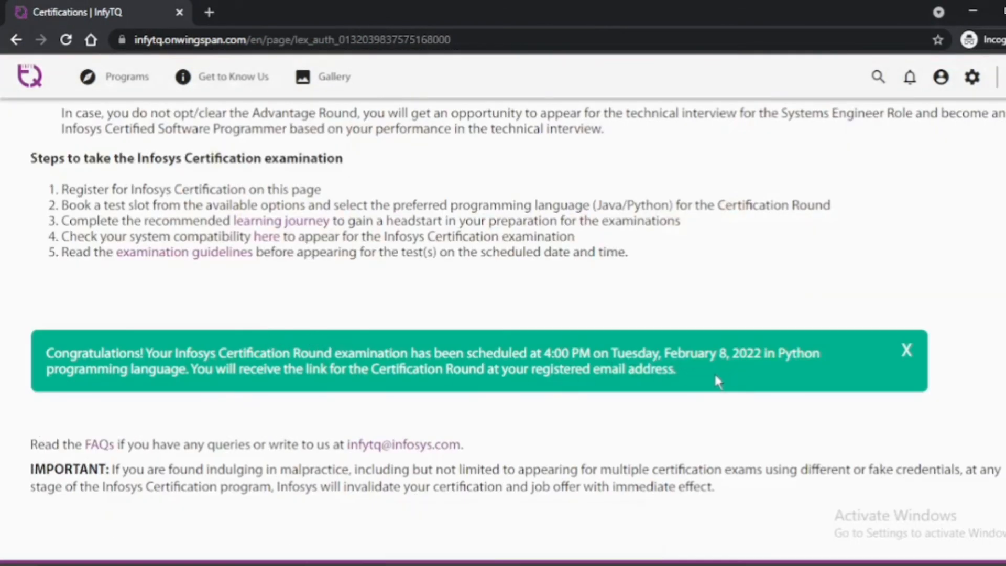
Zoom the page to 175% and scroll through the February 8, 4:00 PM Python booking confirmation.
{"action": "left_click_drag", "start_coordinate": [677, 370], "coordinate": [37, 358]}
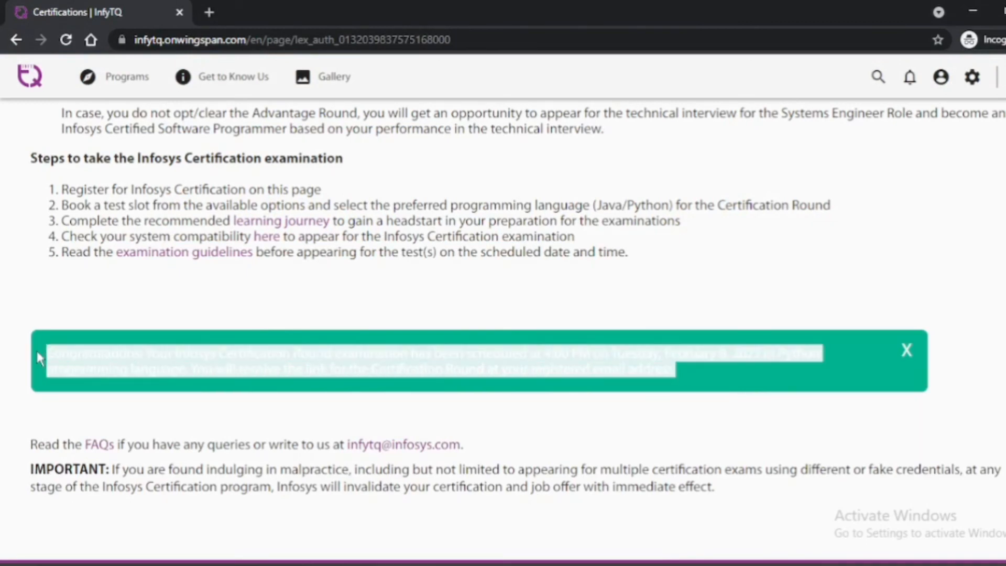
{"action": "left_click", "coordinate": [191, 419]}
{"action": "key", "text": "ctrl+plus"}
{"action": "key", "text": "ctrl+plus"}
{"action": "key", "text": "ctrl+plus"}
{"action": "key", "text": "ctrl+plus"}
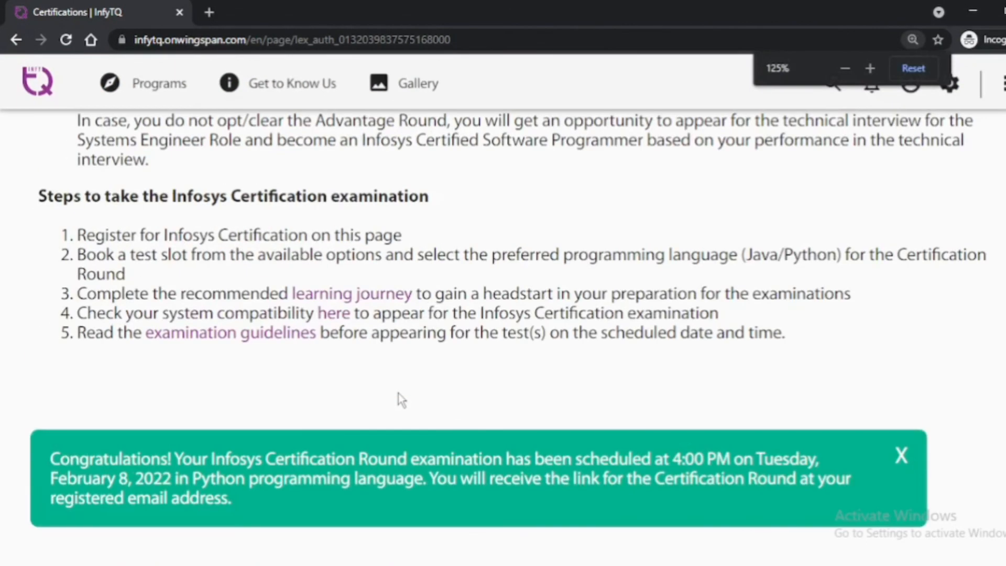
{"action": "scroll", "coordinate": [505, 393], "scroll_direction": "down", "scroll_amount": 5}
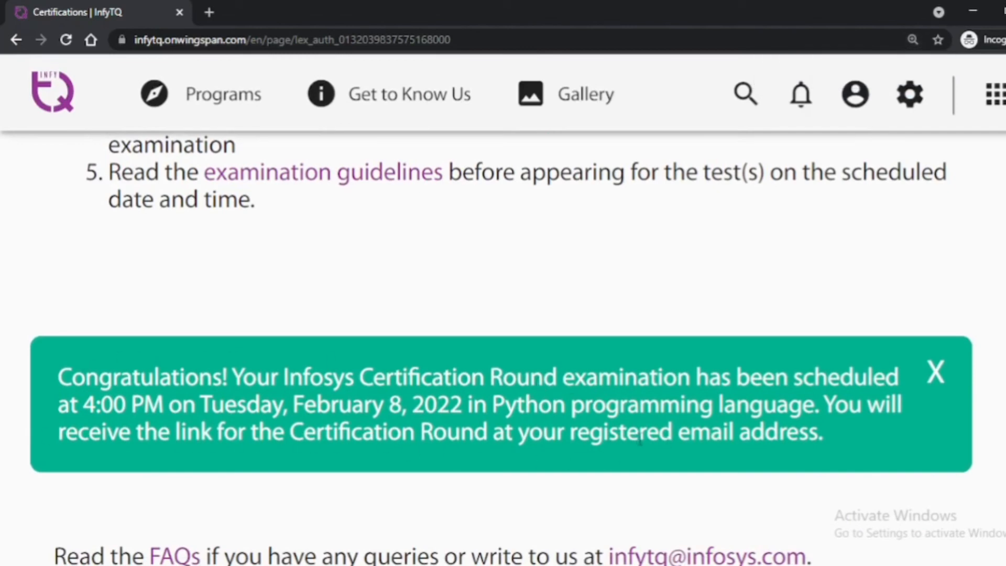
{"action": "scroll", "coordinate": [839, 424], "scroll_direction": "down", "scroll_amount": 5}
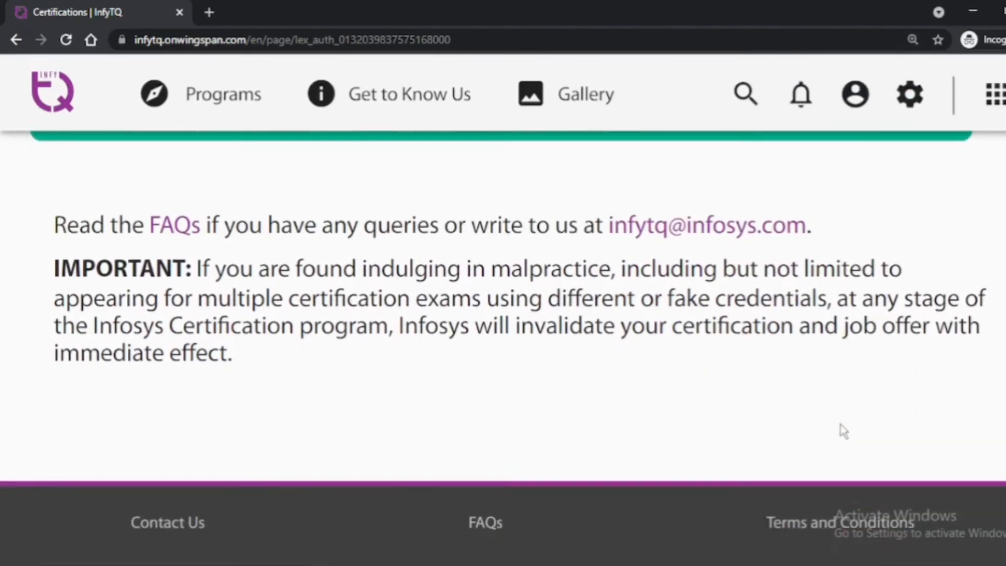
{"action": "scroll", "coordinate": [840, 428], "scroll_direction": "up", "scroll_amount": 7}
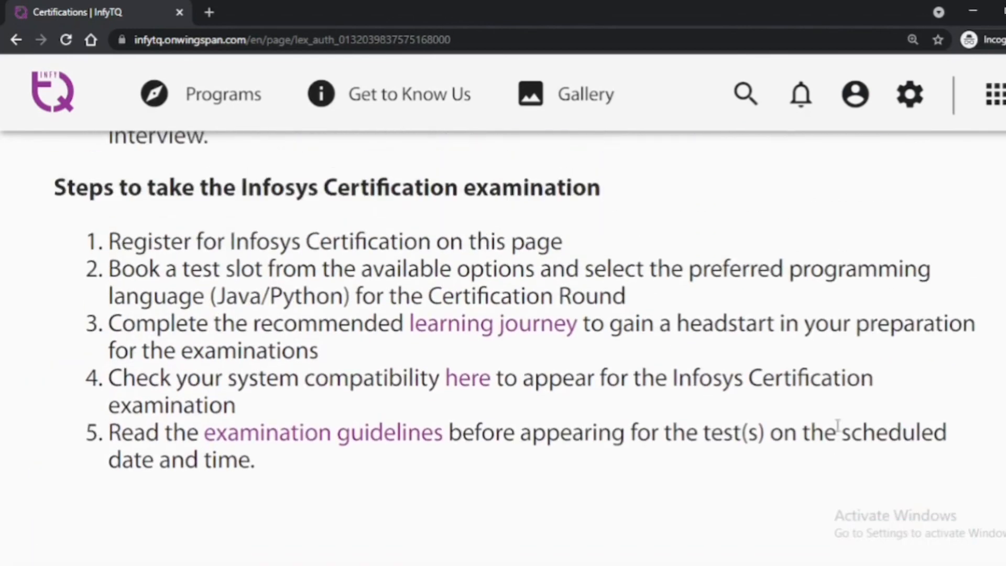
{"action": "scroll", "coordinate": [837, 425], "scroll_direction": "up", "scroll_amount": 2}
{"action": "scroll", "coordinate": [837, 429], "scroll_direction": "down", "scroll_amount": 3}
{"action": "scroll", "coordinate": [837, 431], "scroll_direction": "up", "scroll_amount": 2}
{"action": "scroll", "coordinate": [837, 426], "scroll_direction": "down", "scroll_amount": 2}
{"action": "scroll", "coordinate": [838, 432], "scroll_direction": "down", "scroll_amount": 3}
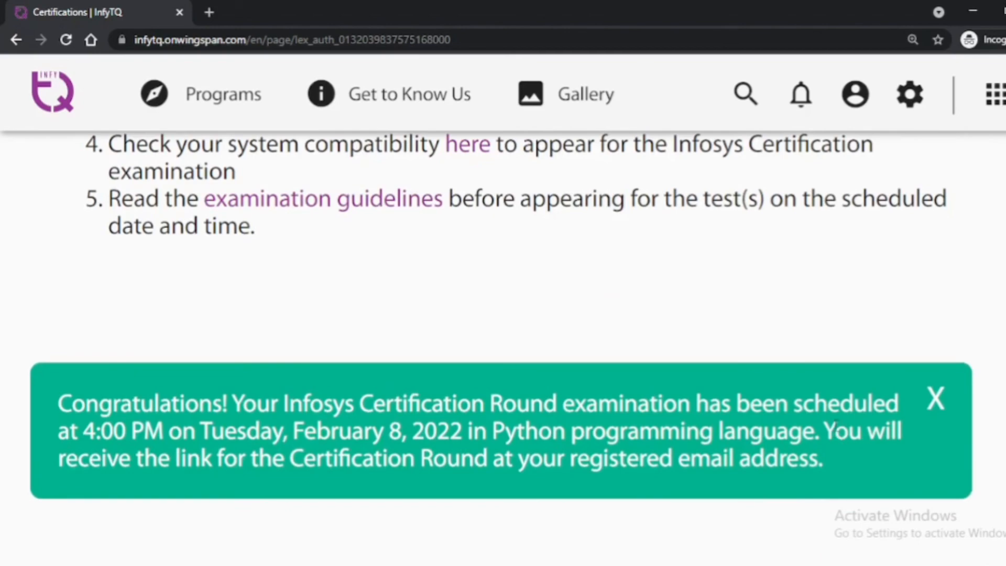
{"action": "scroll", "coordinate": [833, 427], "scroll_direction": "up", "scroll_amount": 15}
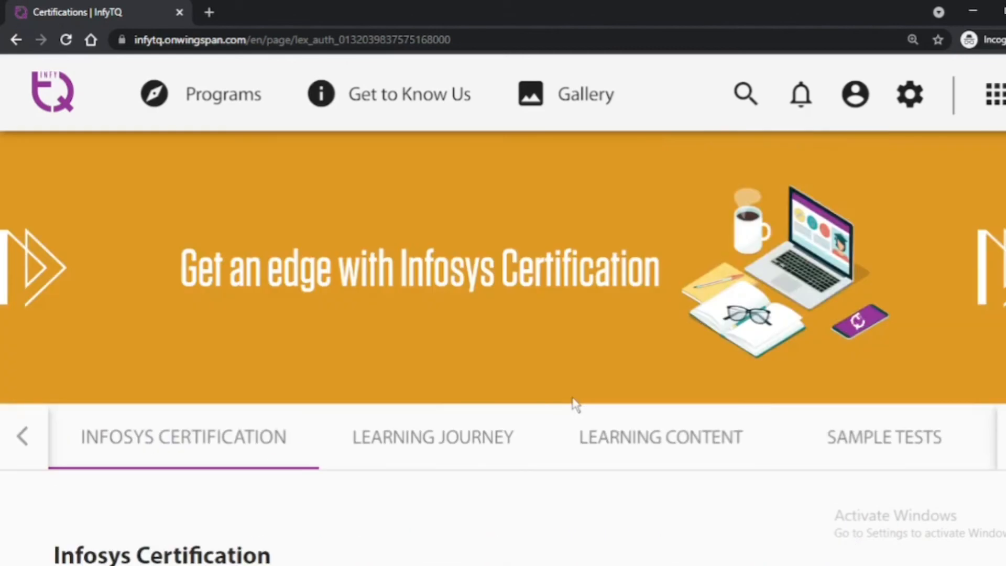
{"action": "scroll", "coordinate": [576, 391], "scroll_direction": "down", "scroll_amount": 2}
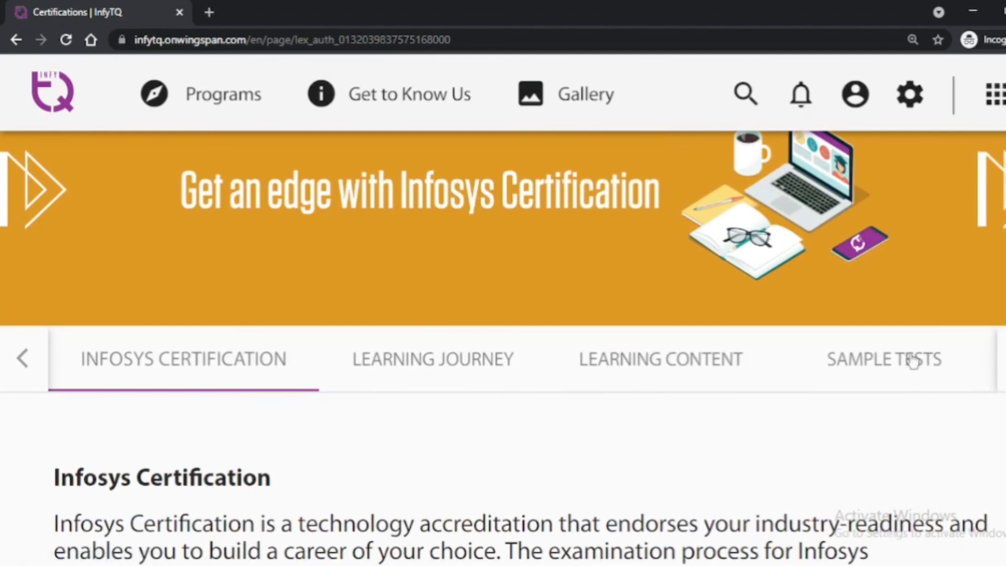
View the Sample Tests section, return the zoom to normal, and scroll through the Learning Content courses.
{"action": "left_click", "coordinate": [913, 361]}
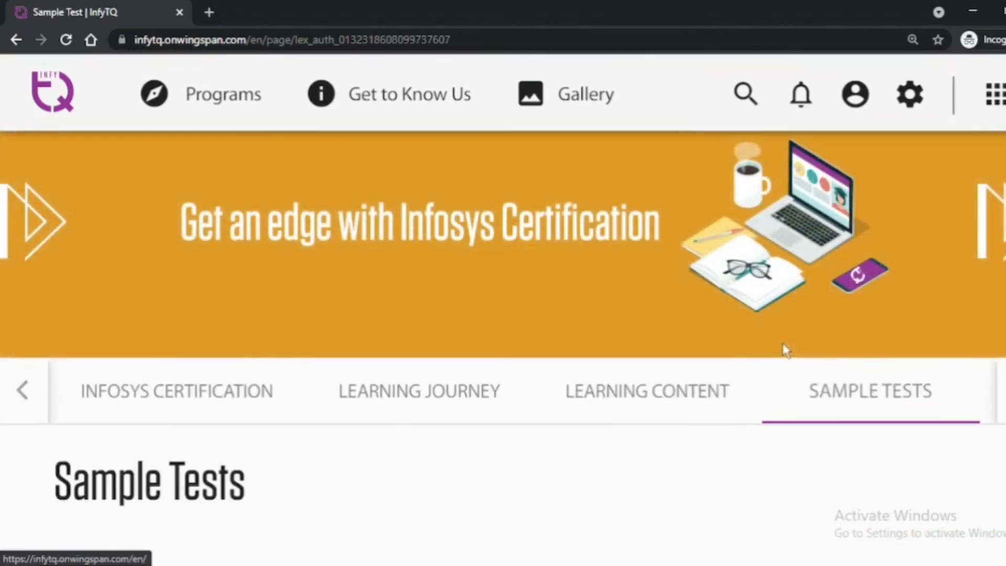
{"action": "key", "text": "ctrl+minus"}
{"action": "key", "text": "ctrl+minus"}
{"action": "key", "text": "ctrl+minus"}
{"action": "key", "text": "ctrl+minus"}
{"action": "scroll", "coordinate": [795, 350], "scroll_direction": "down", "scroll_amount": 3}
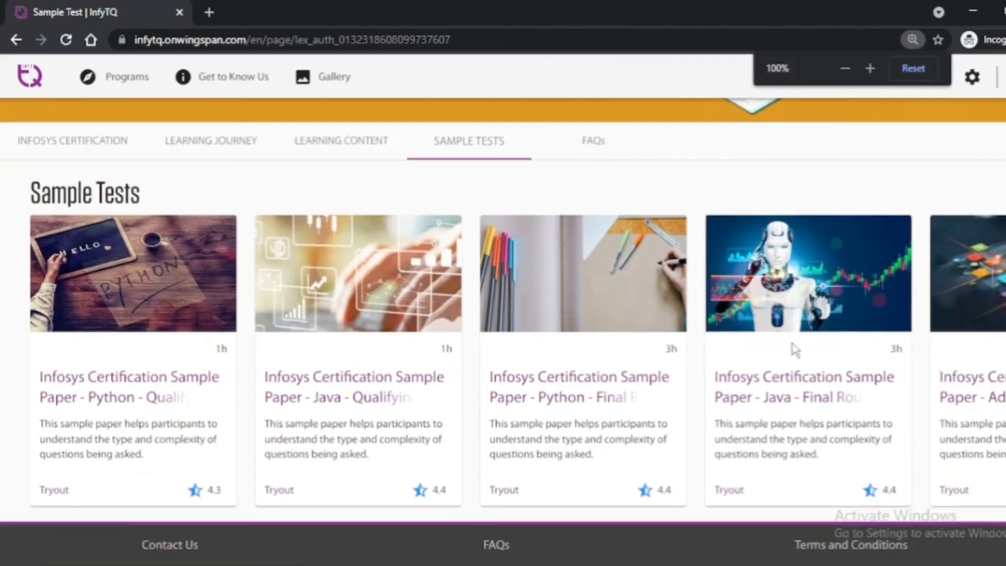
{"action": "scroll", "coordinate": [888, 422], "scroll_direction": "up", "scroll_amount": 3}
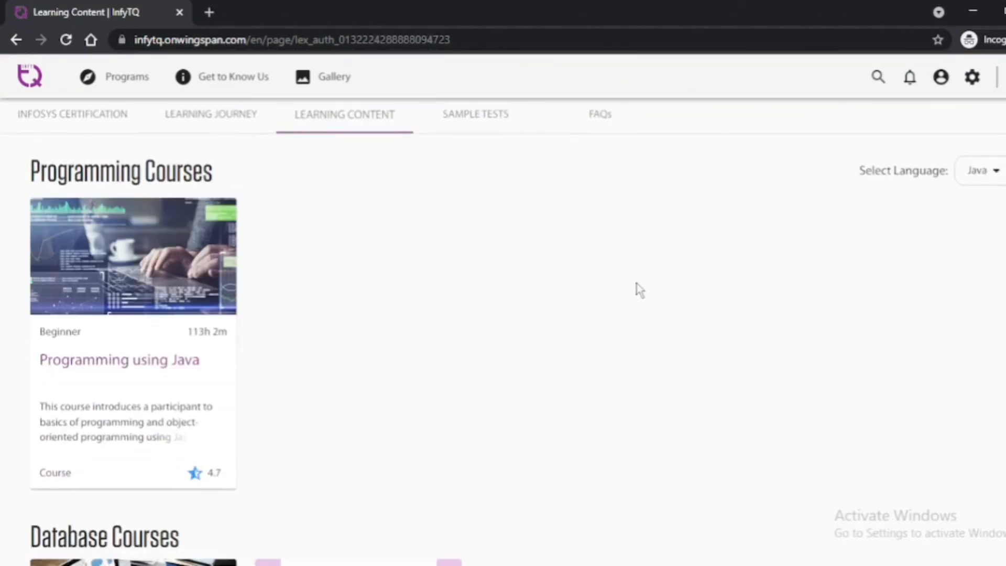
{"action": "scroll", "coordinate": [640, 290], "scroll_direction": "down", "scroll_amount": 7}
{"action": "scroll", "coordinate": [440, 438], "scroll_direction": "down", "scroll_amount": 6}
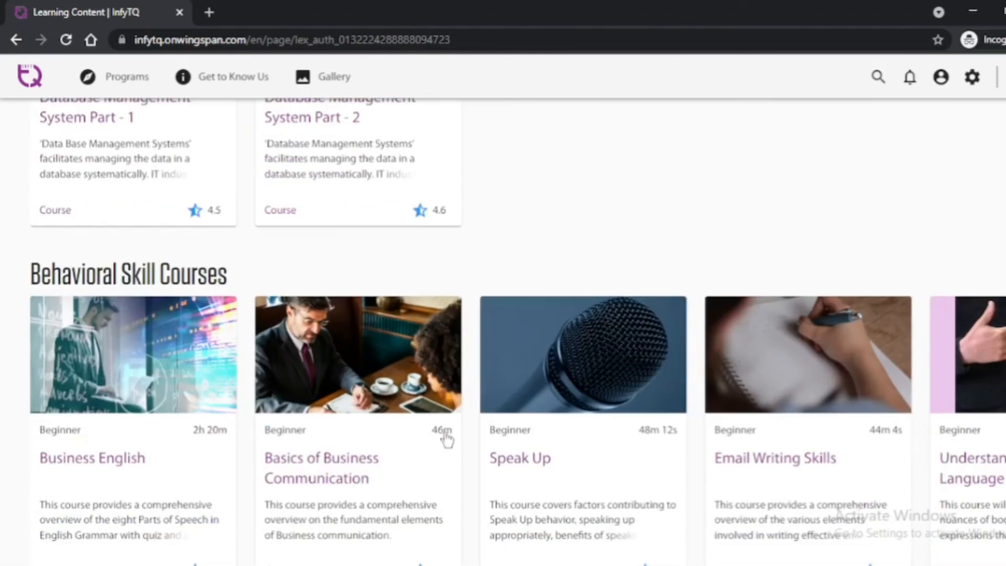